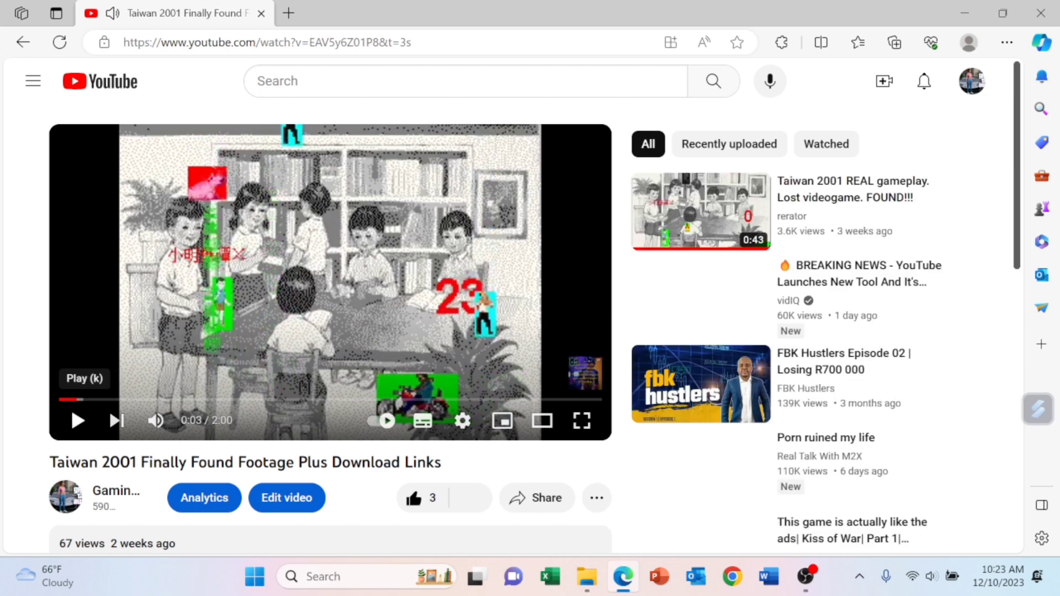
scroll(276, 474, "down", 4)
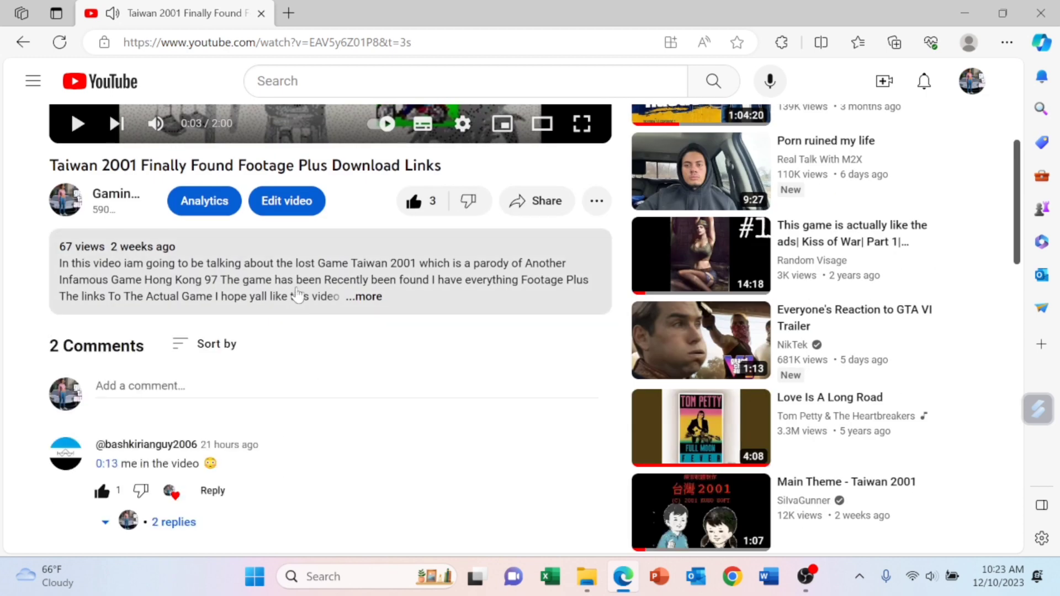
Expand the Taiwan 2001 video's description to reveal the game download links
left_click(296, 297)
scroll(286, 432, "down", 1)
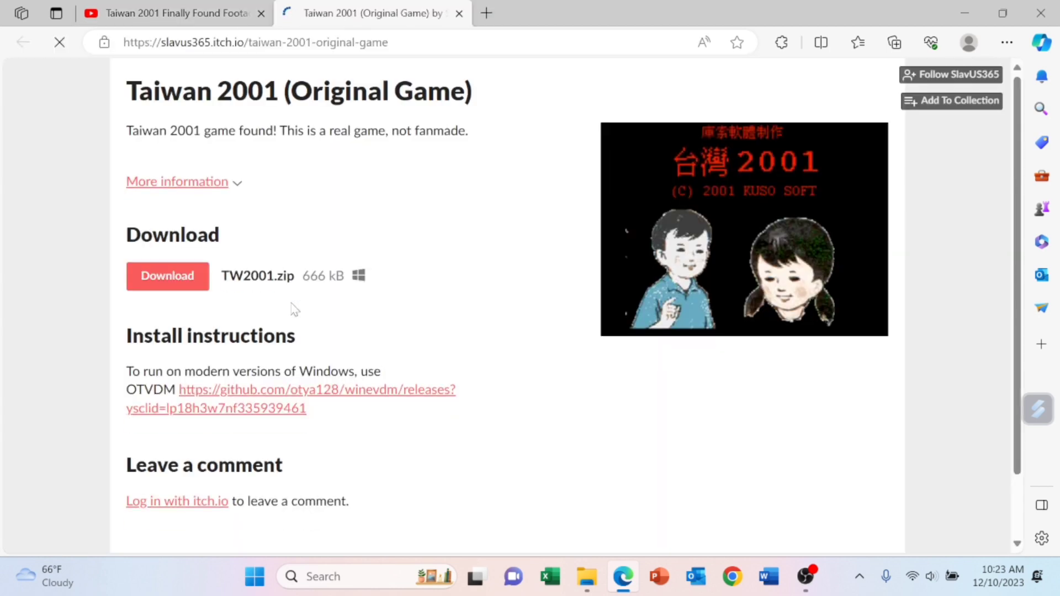
Download TW2001.zip from the itch.io page and dismiss the thanks-for-downloading popup
left_click(190, 282)
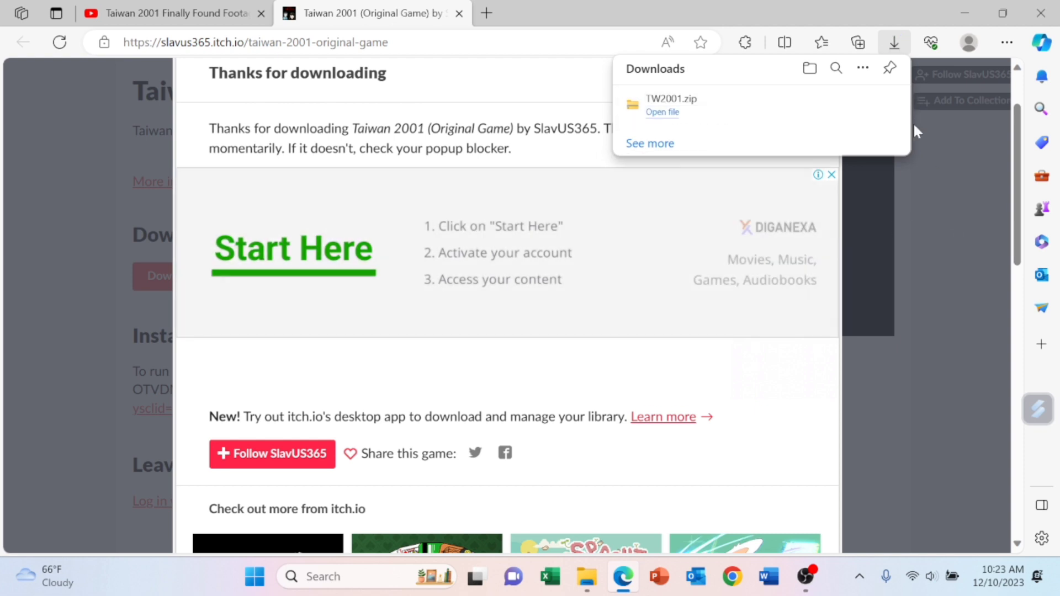
left_click(932, 198)
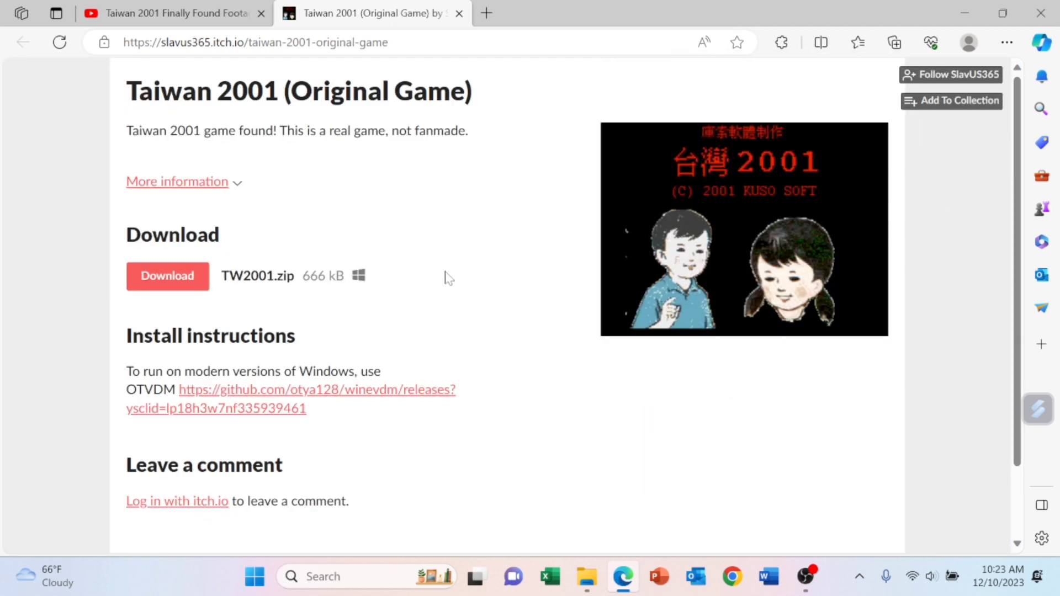
Follow the OTVDM releases link past the ad and download otvdm-v0.9.0.zip
left_click(271, 409)
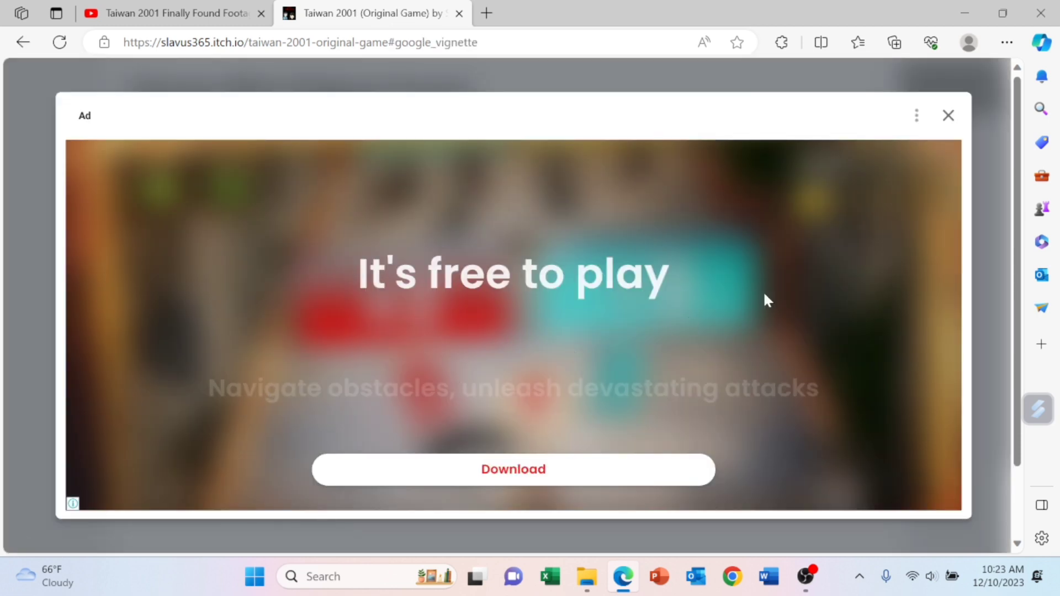
left_click(949, 117)
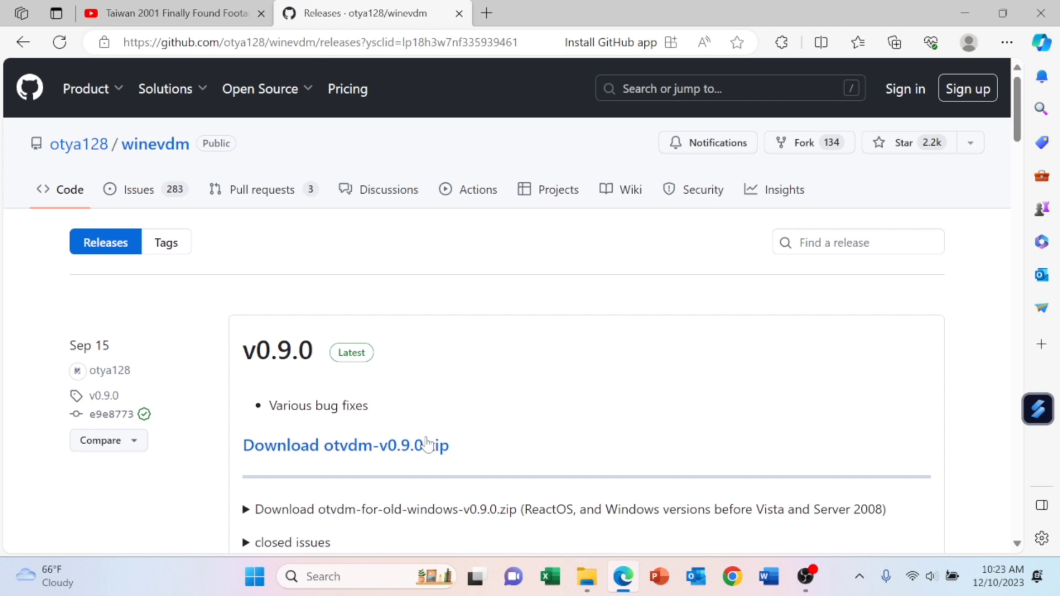
scroll(505, 407, "down", 1)
scroll(506, 408, "down", 1)
left_click(425, 351)
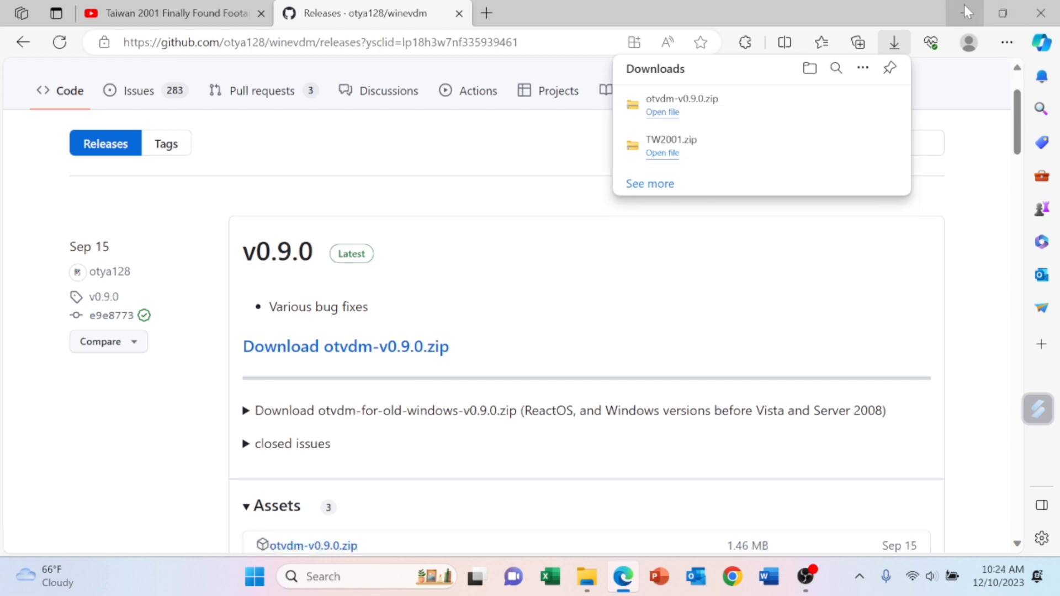
Minimize the browser and browse Downloads into the otvdm-v0.9.0 zip's inner folder
left_click_drag(965, 4, 965, 12)
left_click(945, 45)
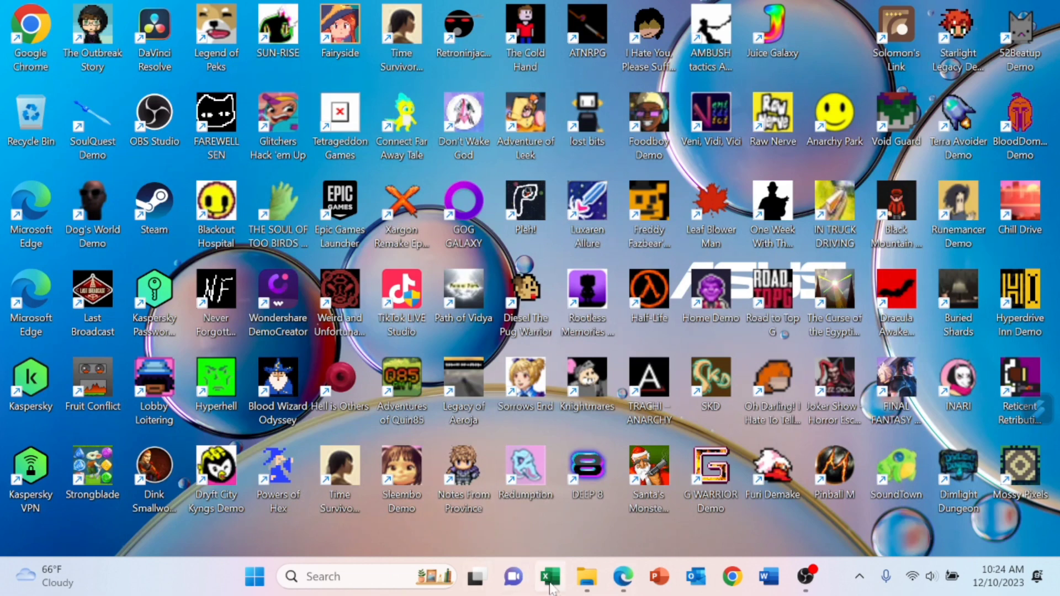
left_click(587, 576)
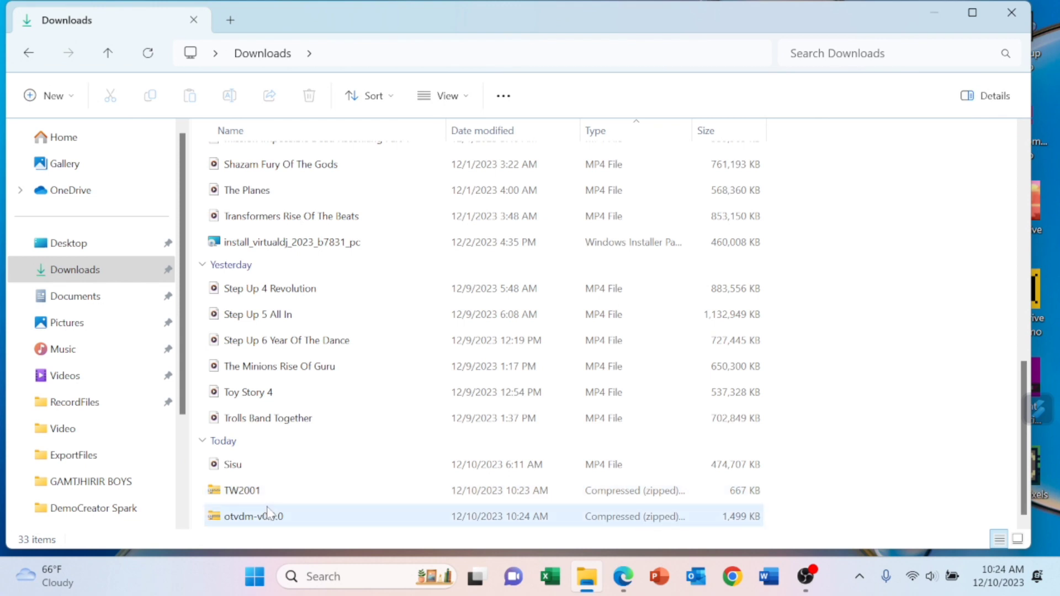
double_click(267, 516)
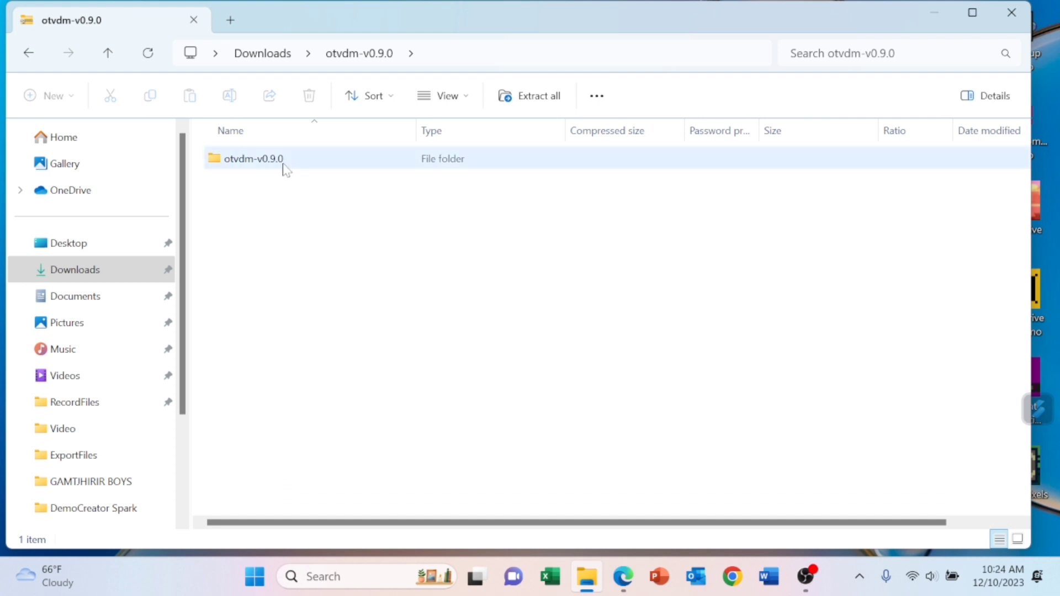
double_click(254, 158)
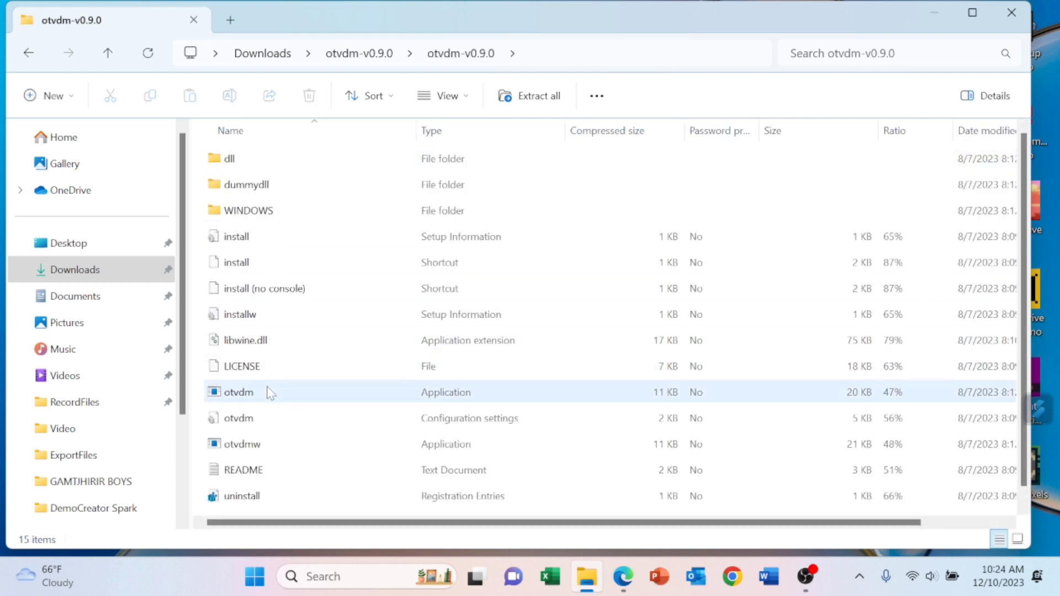
Launch otvdm, then choose Extract all to unpack the archive into Downloads
double_click(266, 391)
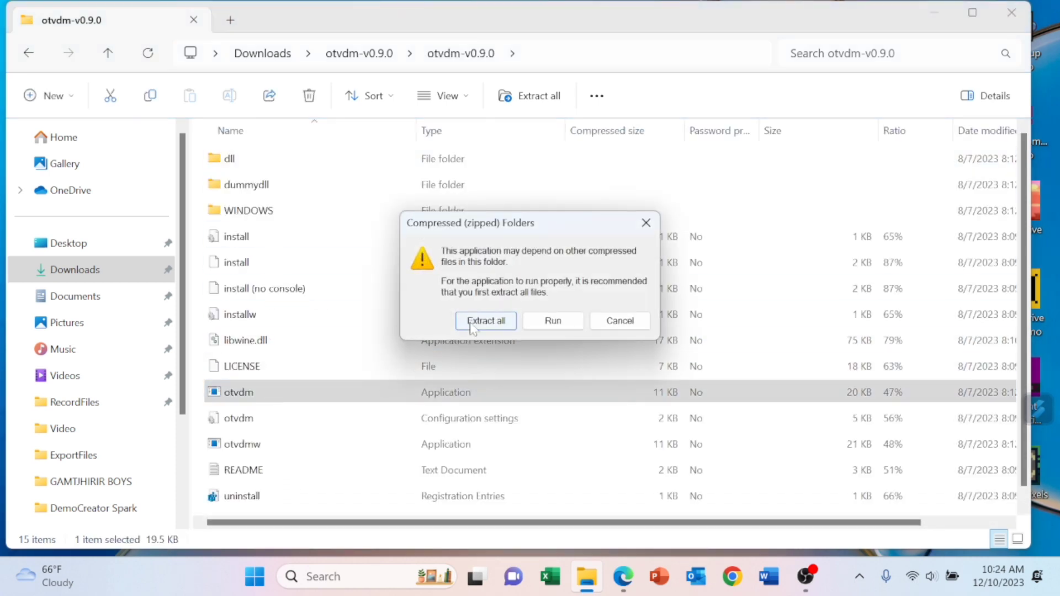
left_click(485, 320)
left_click(670, 460)
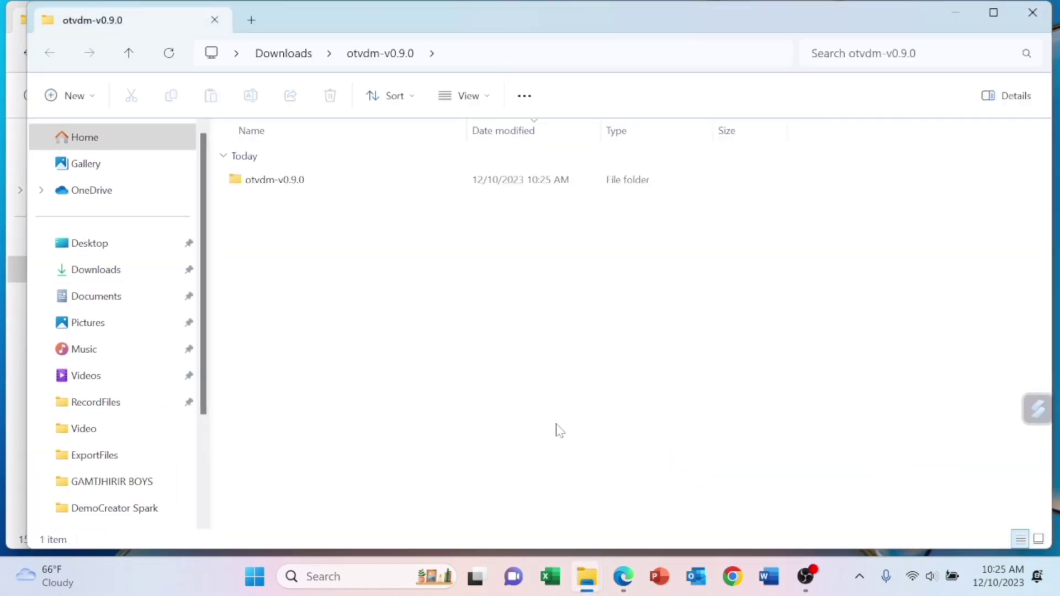
Run setup from the TW2001 zip in Downloads, bypassing the SmartScreen warning
left_click(133, 270)
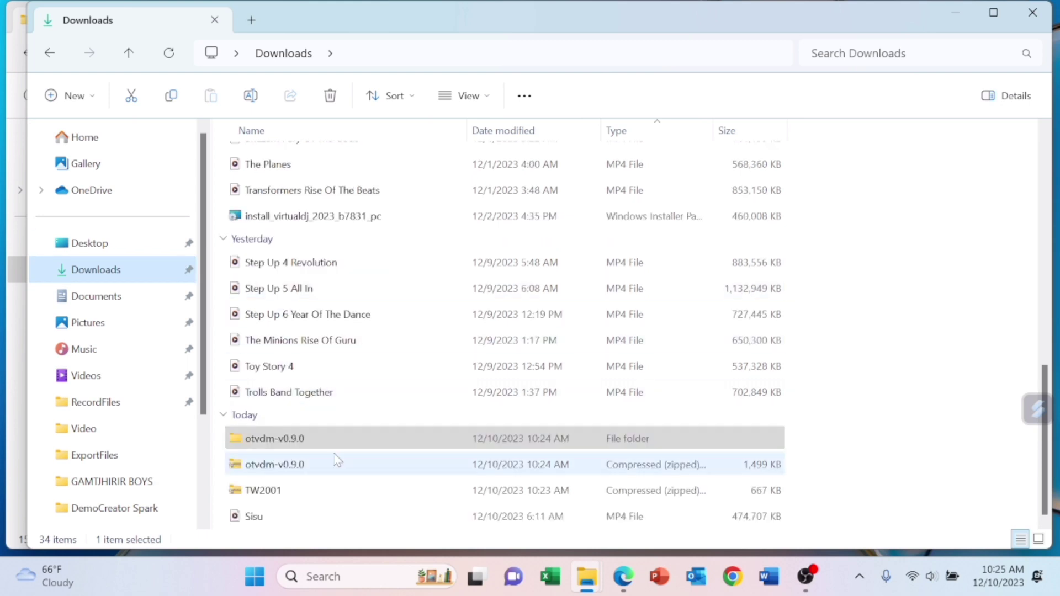
double_click(292, 489)
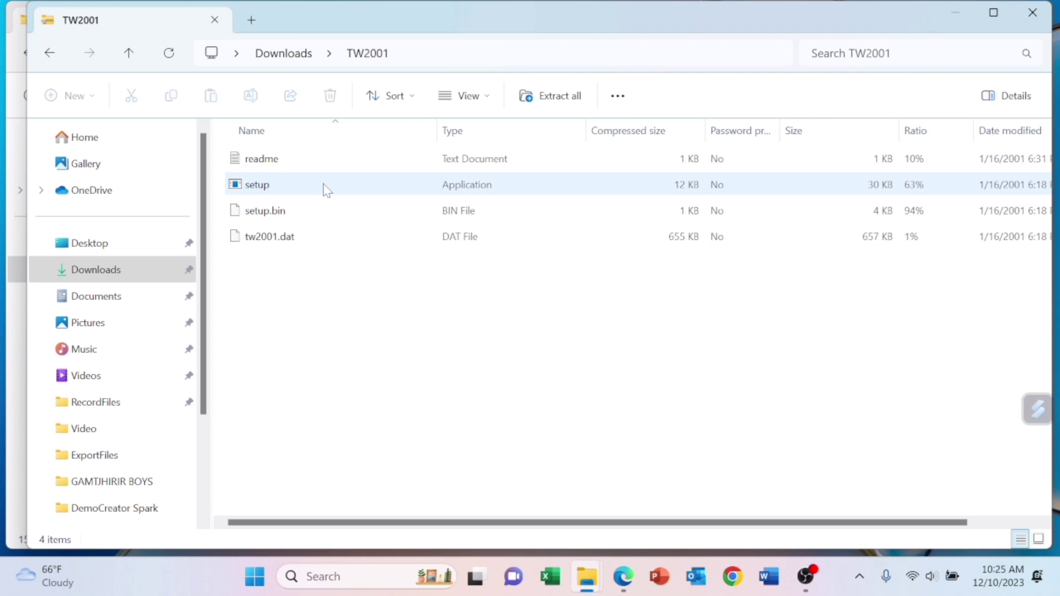
double_click(327, 185)
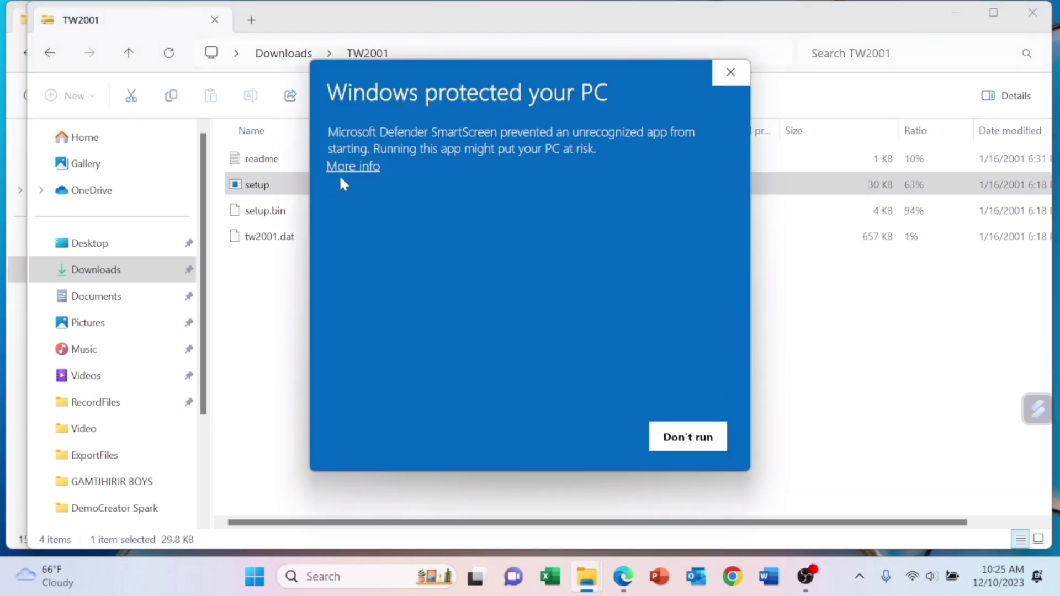
left_click(353, 167)
left_click(588, 437)
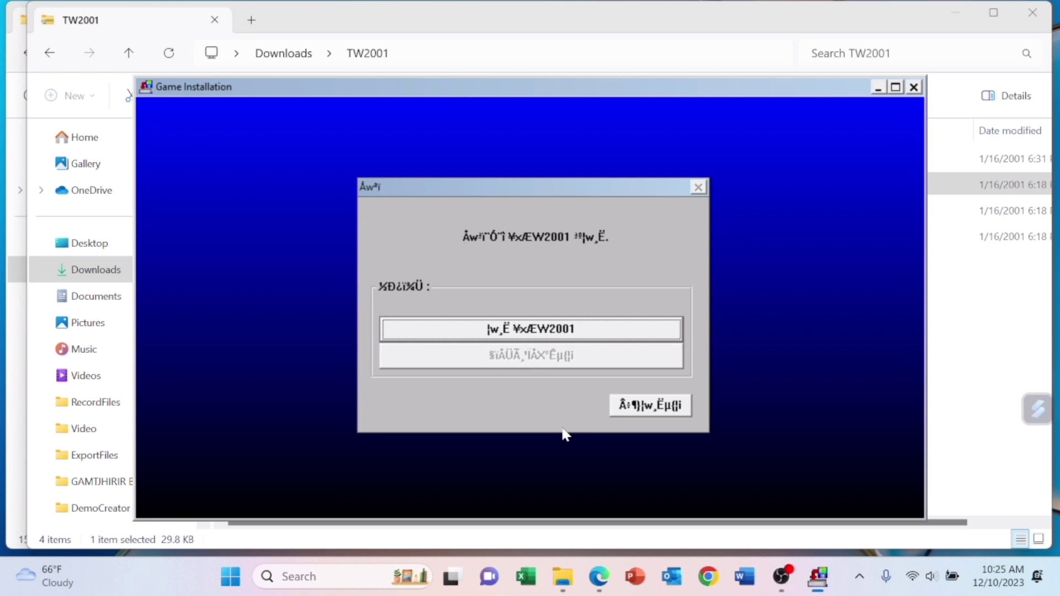
Start the Taiwan 2001 install, accept the suggested path, and allow creating the games folder
left_click(531, 328)
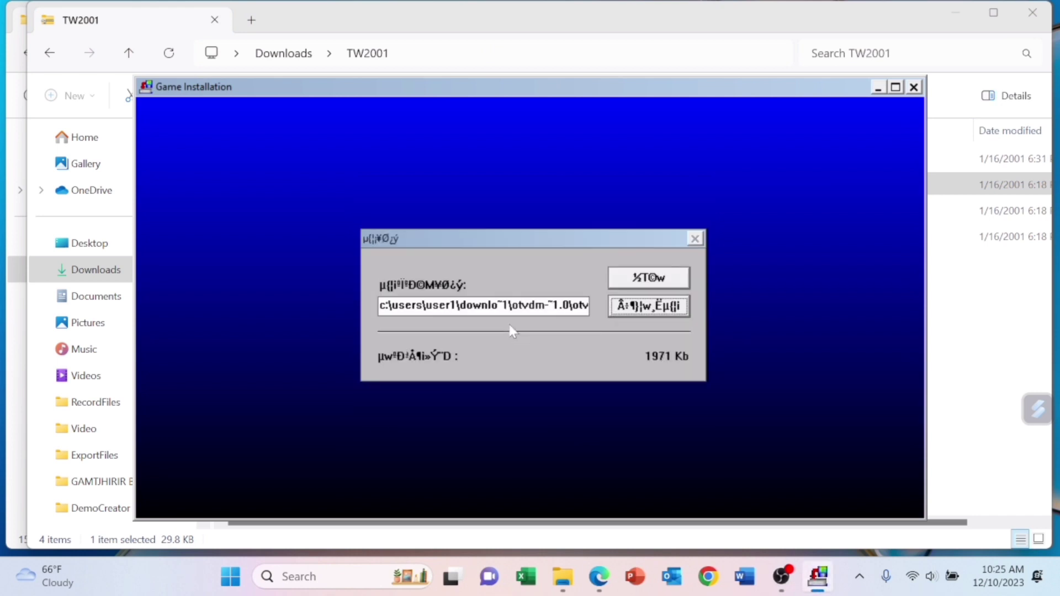
left_click(648, 279)
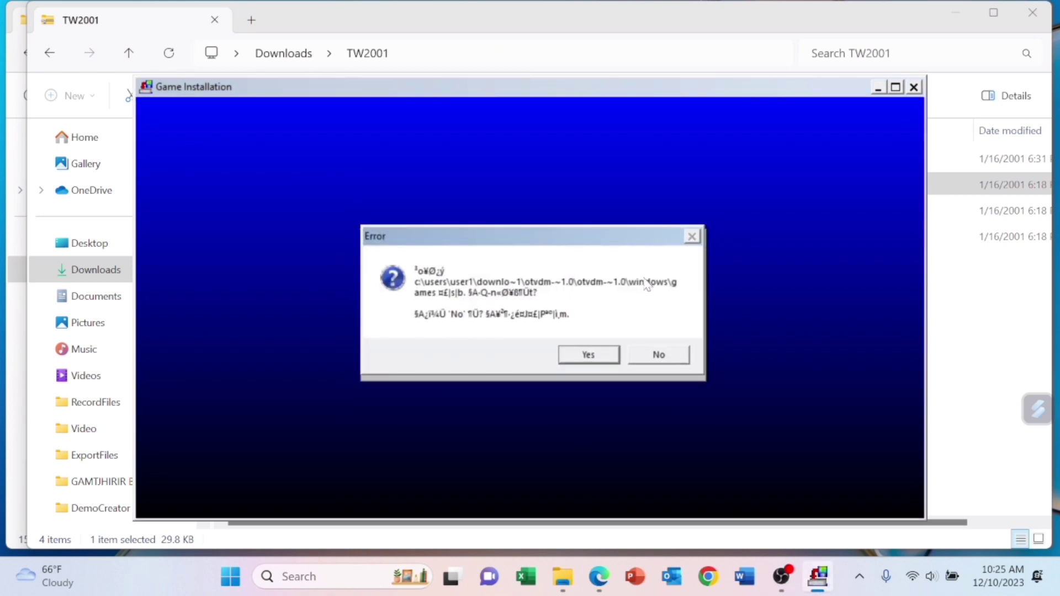
left_click(589, 354)
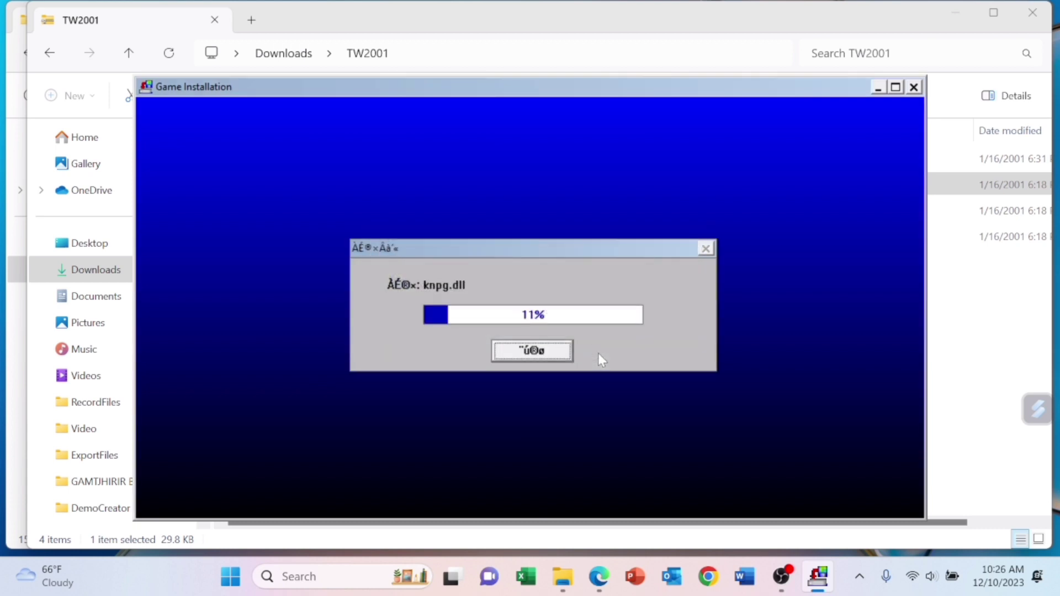